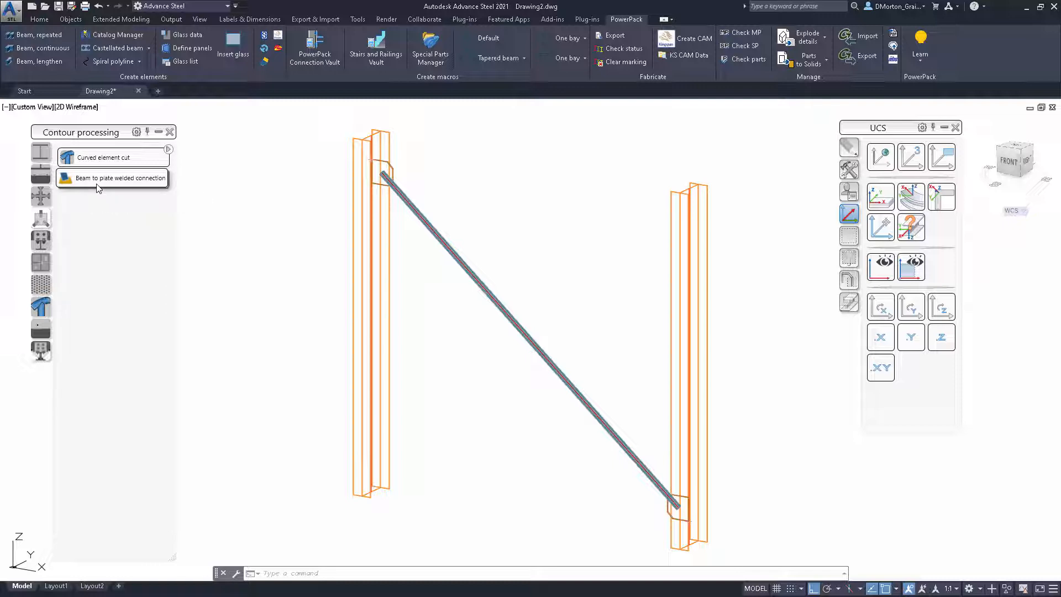
# From the front view, create a beam to plate welded connection with the left column's gusset plate as main member and the diagonal brace as secondary.
pyautogui.scroll(5, 379, 175)
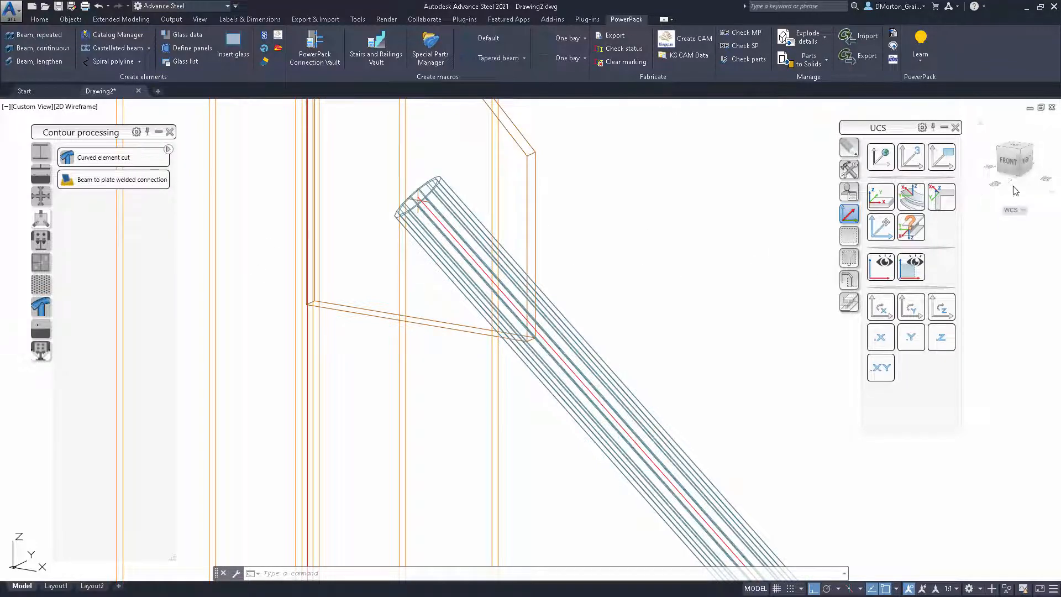
pyautogui.click(1008, 161)
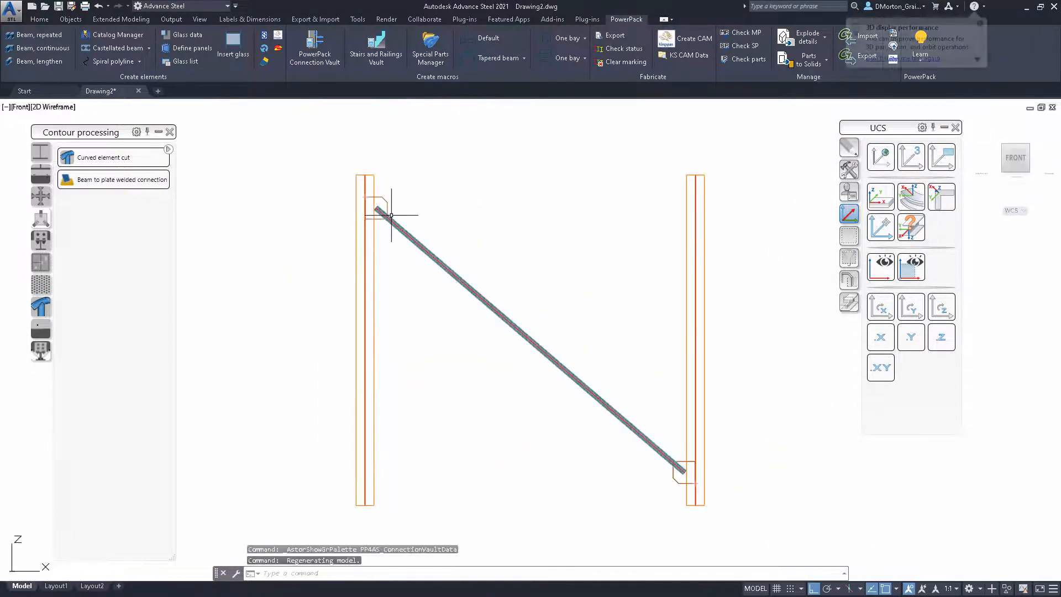
pyautogui.scroll(6, 386, 213)
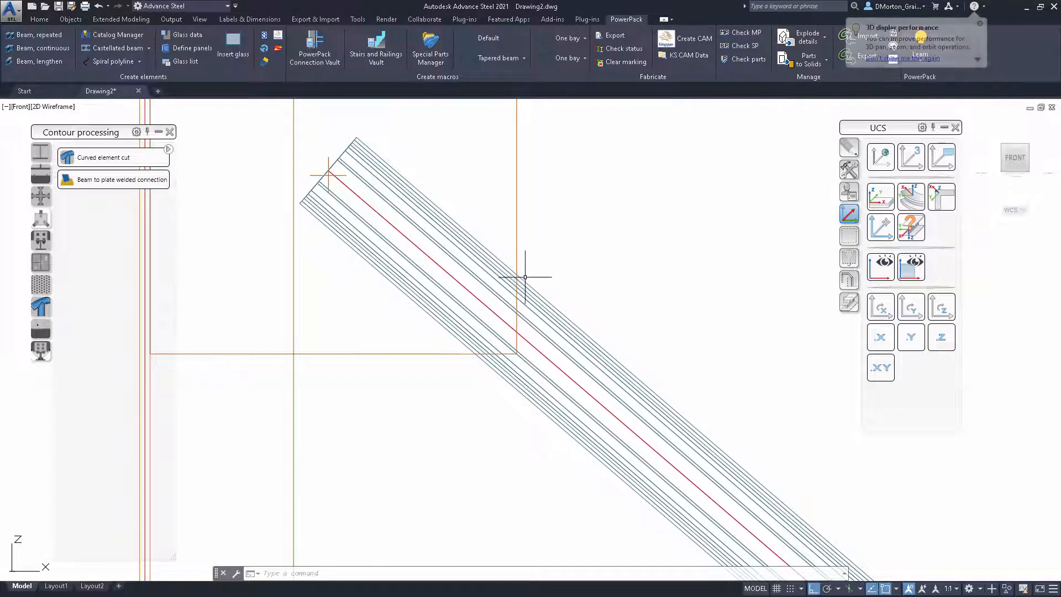
pyautogui.click(88, 180)
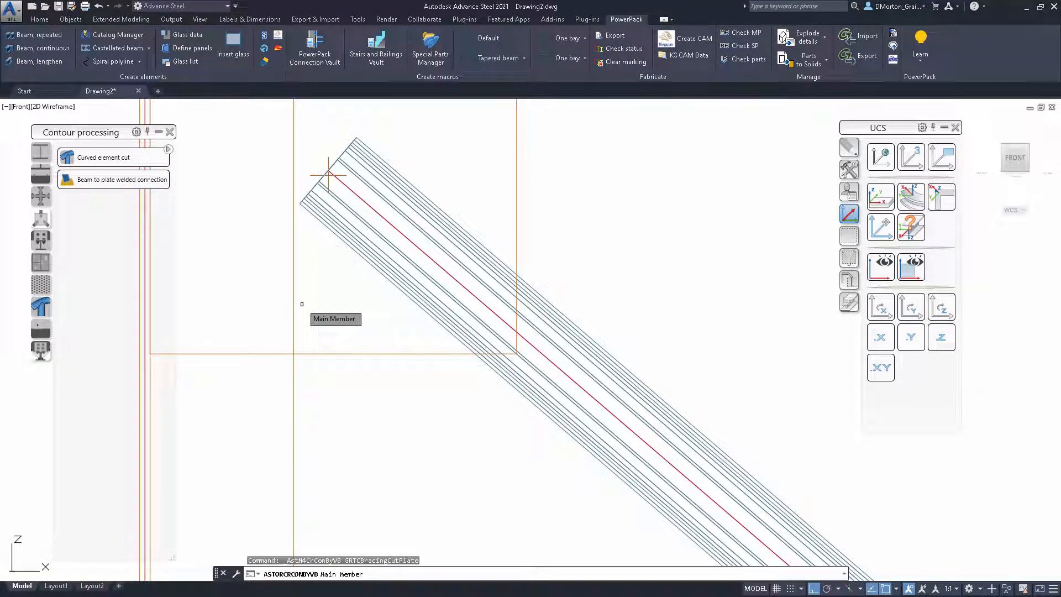
pyautogui.click(377, 352)
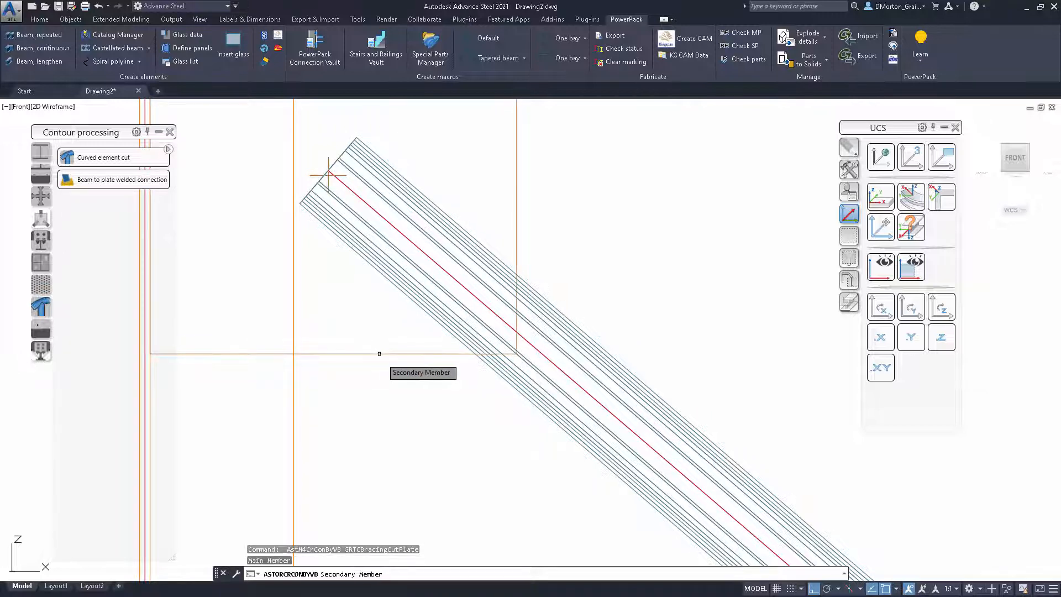
pyautogui.click(489, 361)
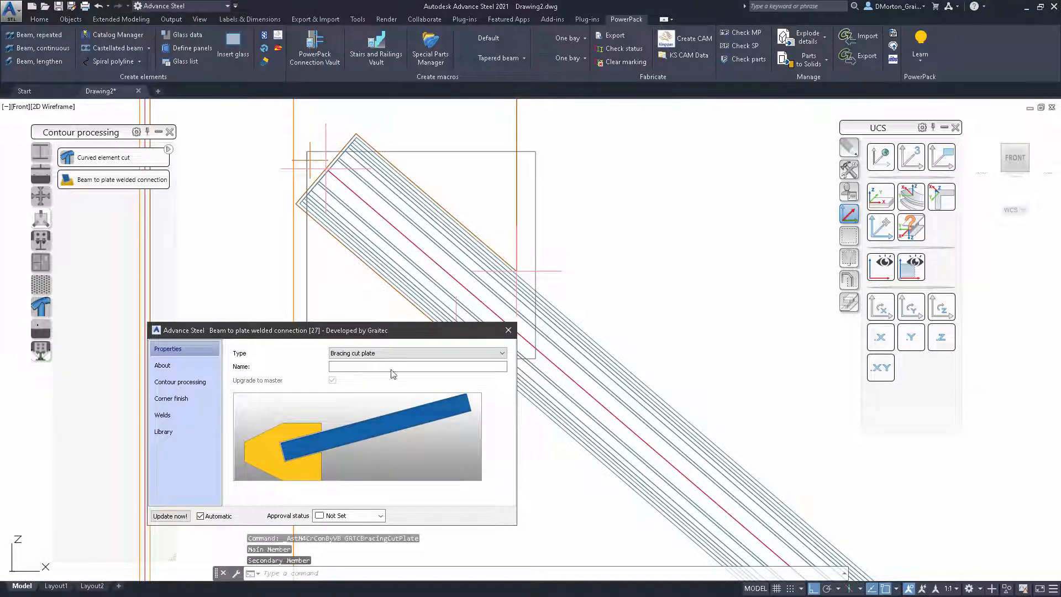
# Highlight the gusset plate, keep the connection dialog clear of the cut, and look at the connection's About information.
pyautogui.moveTo(382, 330); pyautogui.dragTo(281, 365)
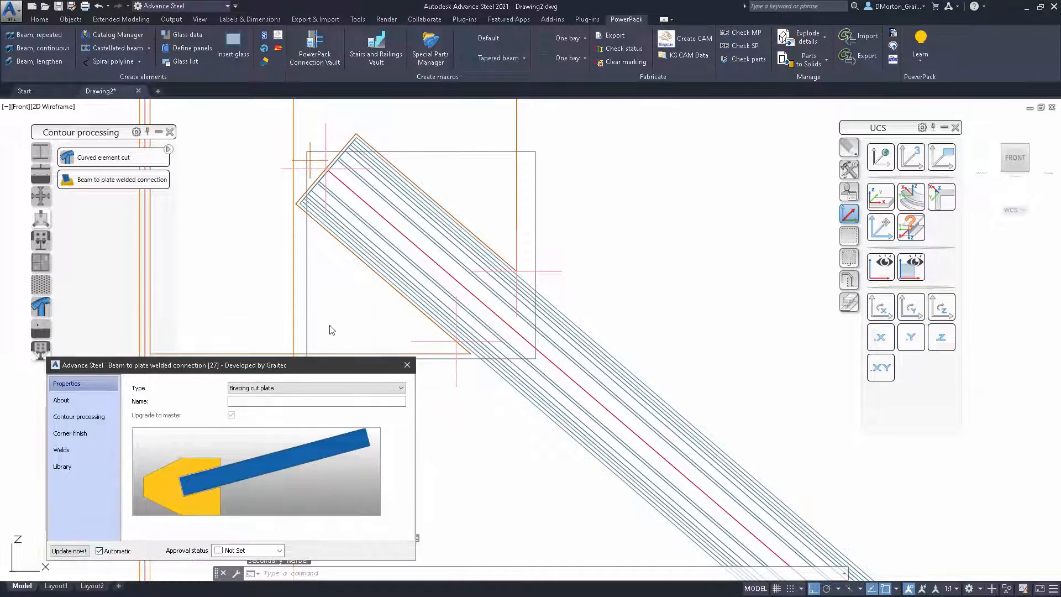
pyautogui.click(414, 352)
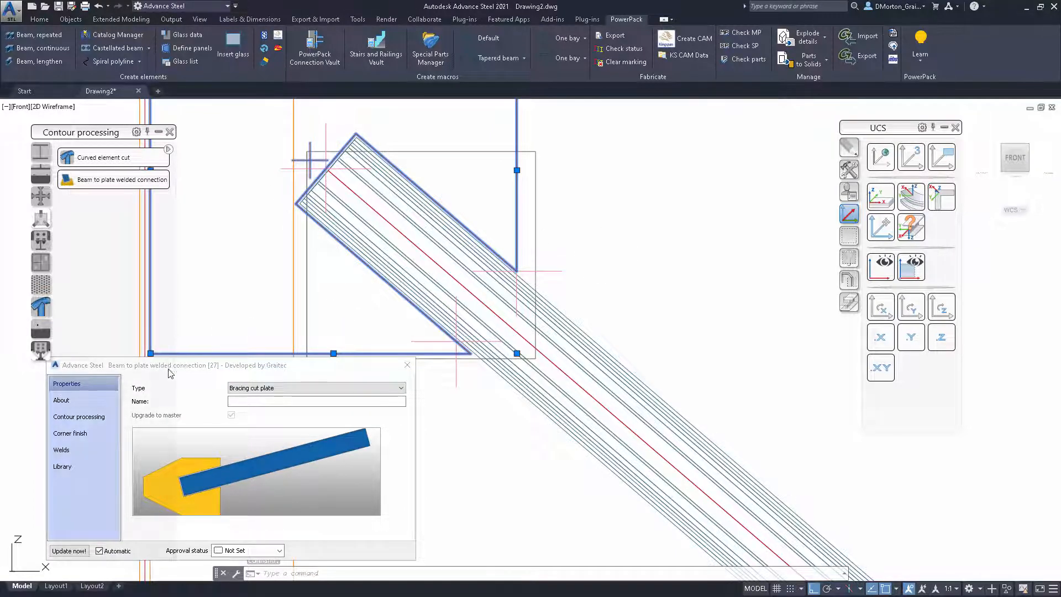
pyautogui.moveTo(183, 367)
pyautogui.mouseDown()
pyautogui.moveTo(753, 335)
pyautogui.moveTo(744, 329)
pyautogui.mouseUp()
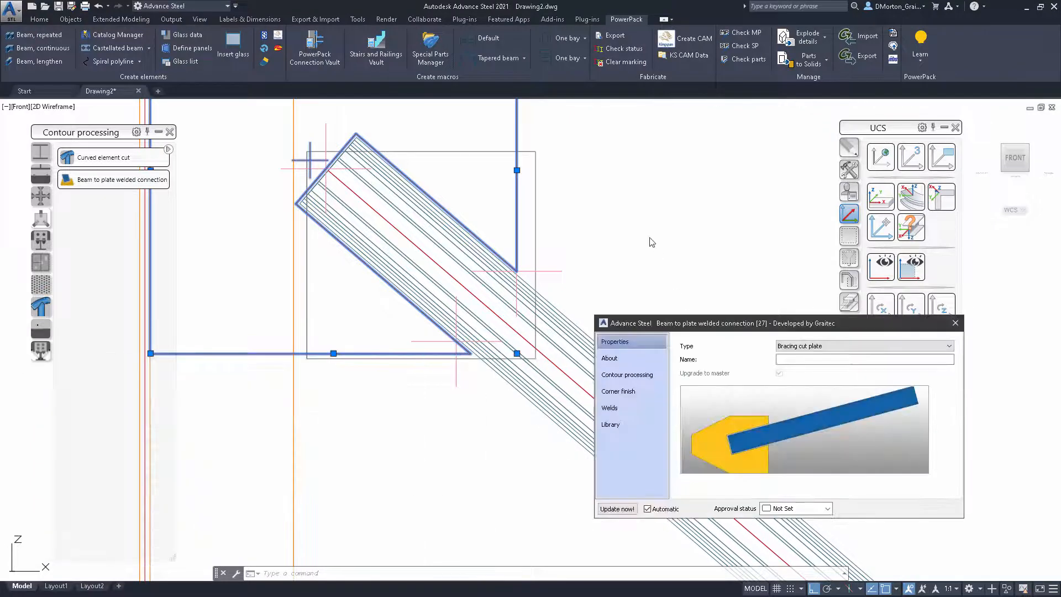
pyautogui.moveTo(590, 188)
pyautogui.mouseDown(button='middle')
pyautogui.moveTo(562, 230)
pyautogui.moveTo(554, 334)
pyautogui.mouseUp(button='middle')
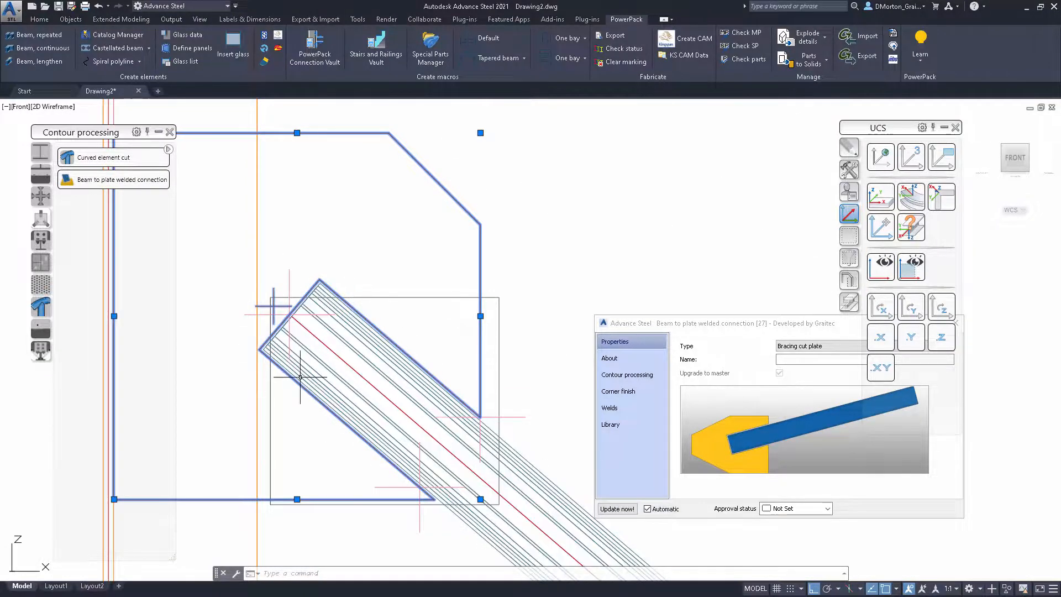
pyautogui.moveTo(718, 329); pyautogui.dragTo(690, 322)
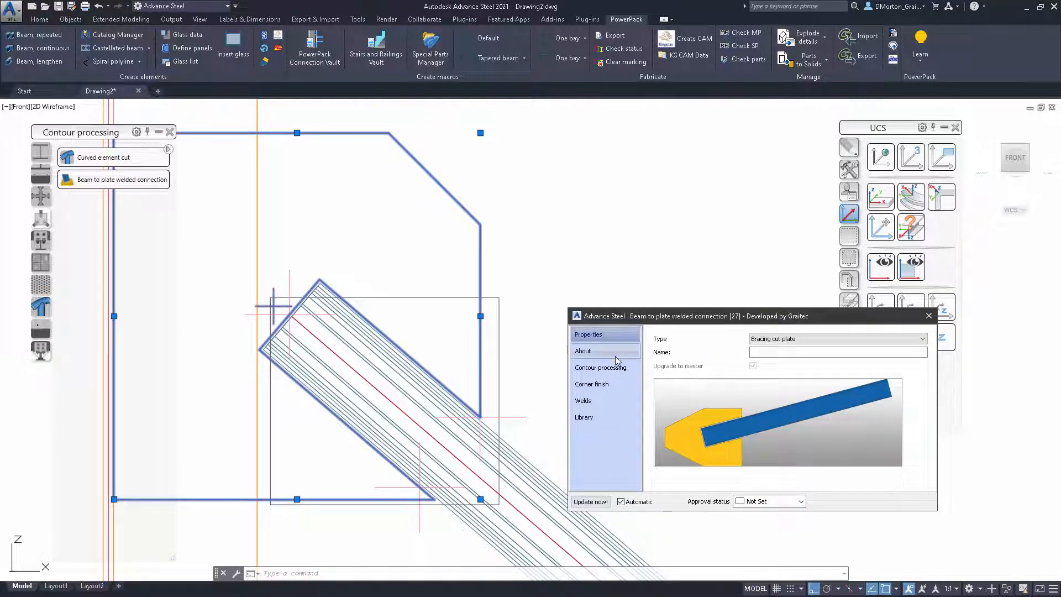
pyautogui.click(615, 355)
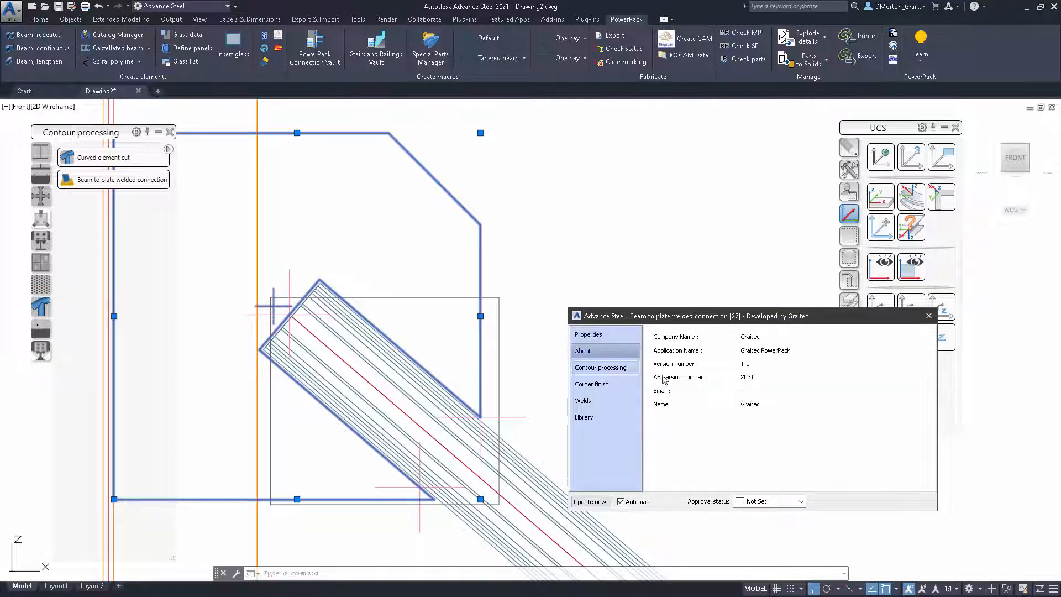
# Set the plate cut's gap width 1 to 1/2" and gap widths 2 and 3 to 1/4".
pyautogui.click(629, 370)
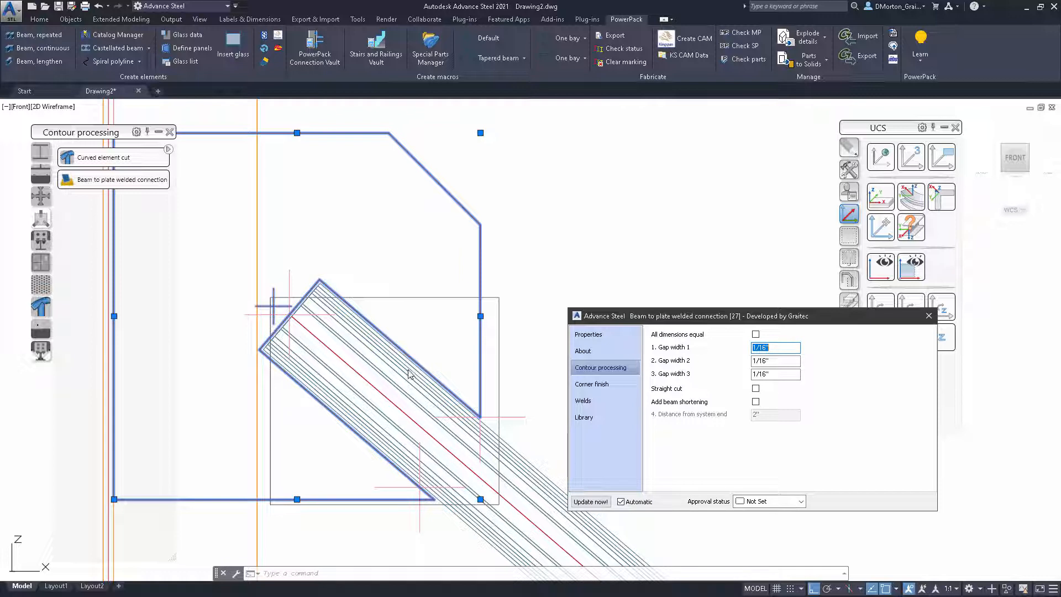
pyautogui.click(772, 349)
pyautogui.moveTo(775, 348); pyautogui.dragTo(710, 353)
pyautogui.write('.5')
pyautogui.click(786, 361)
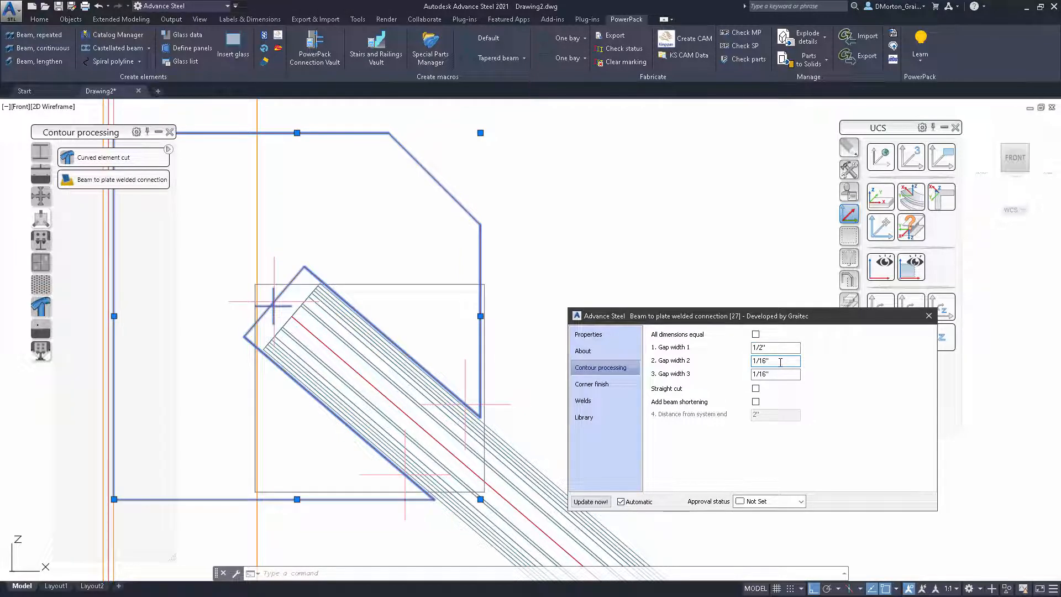
pyautogui.moveTo(784, 362); pyautogui.dragTo(713, 367)
pyautogui.write('.25')
pyautogui.click(781, 375)
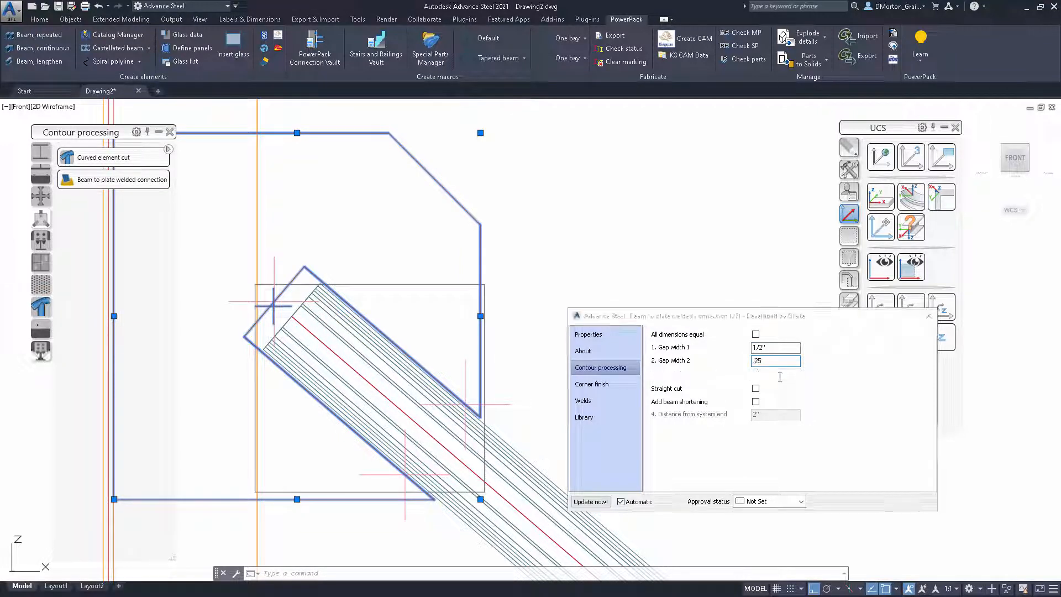
pyautogui.write('.25')
pyautogui.press('Return')
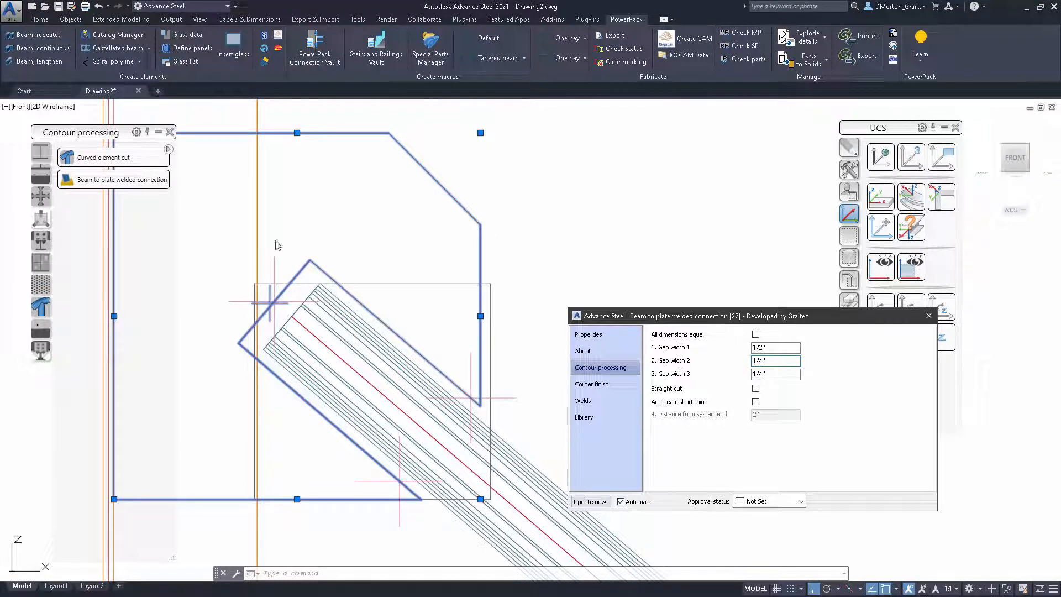
# Change the visual style to Conceptual and reopen the beam to plate connection's contour processing settings.
pyautogui.click(56, 107)
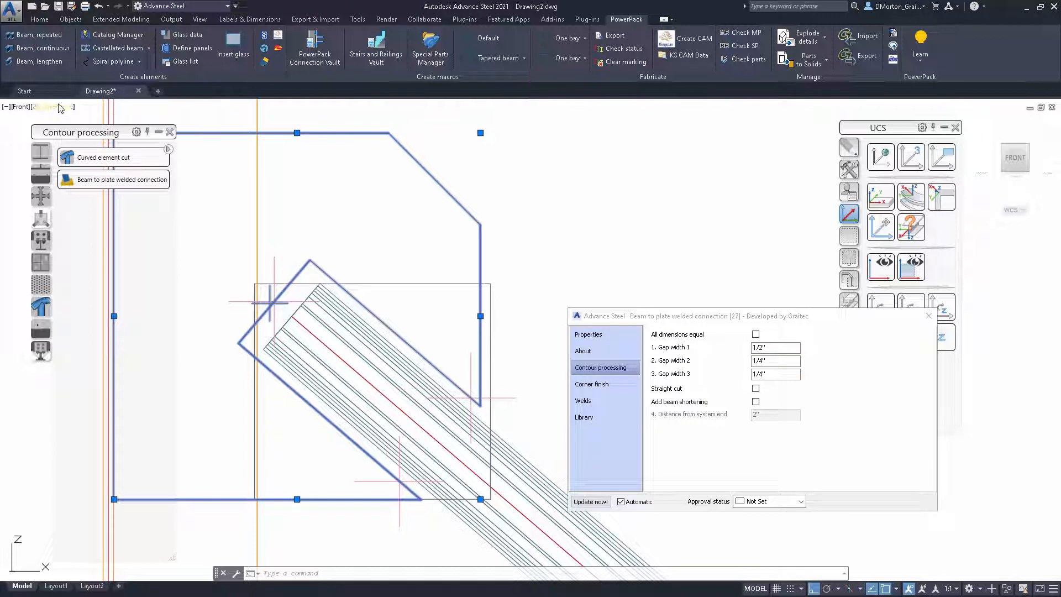
pyautogui.click(57, 107)
pyautogui.click(83, 133)
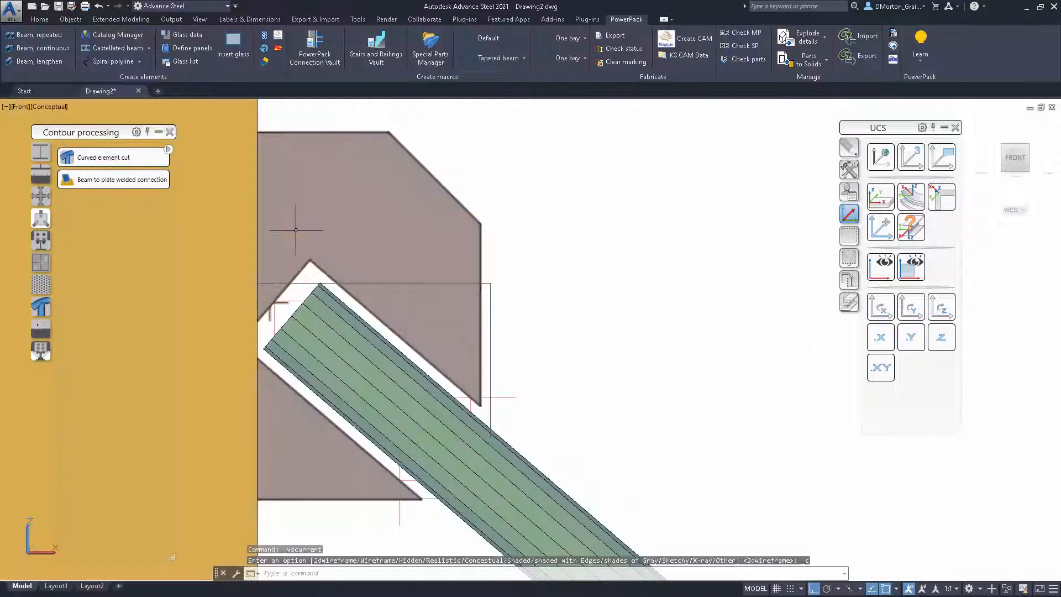
pyautogui.click(490, 316)
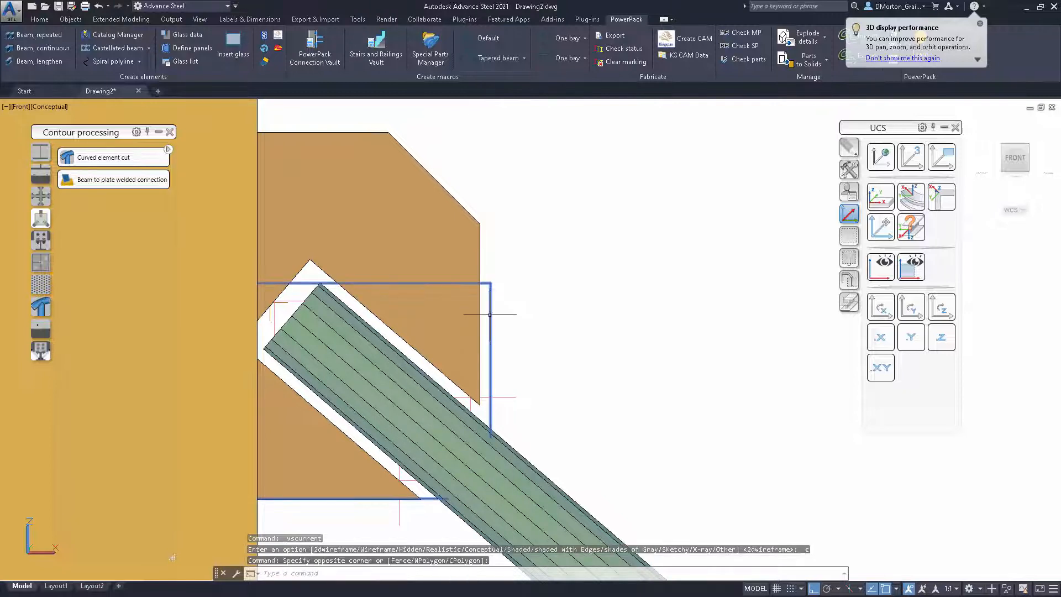
pyautogui.doubleClick(491, 314)
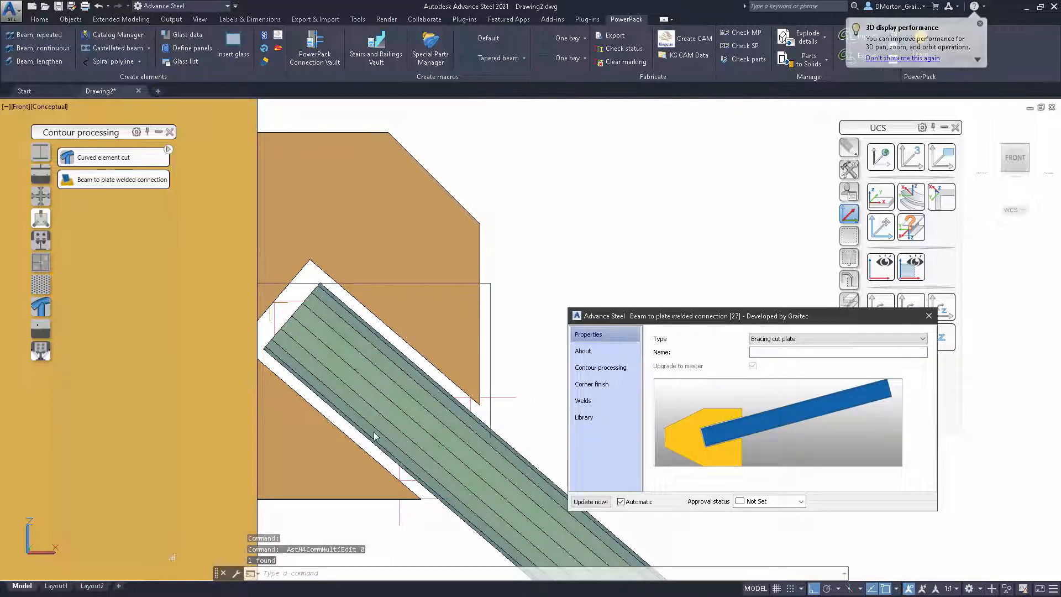
pyautogui.click(607, 365)
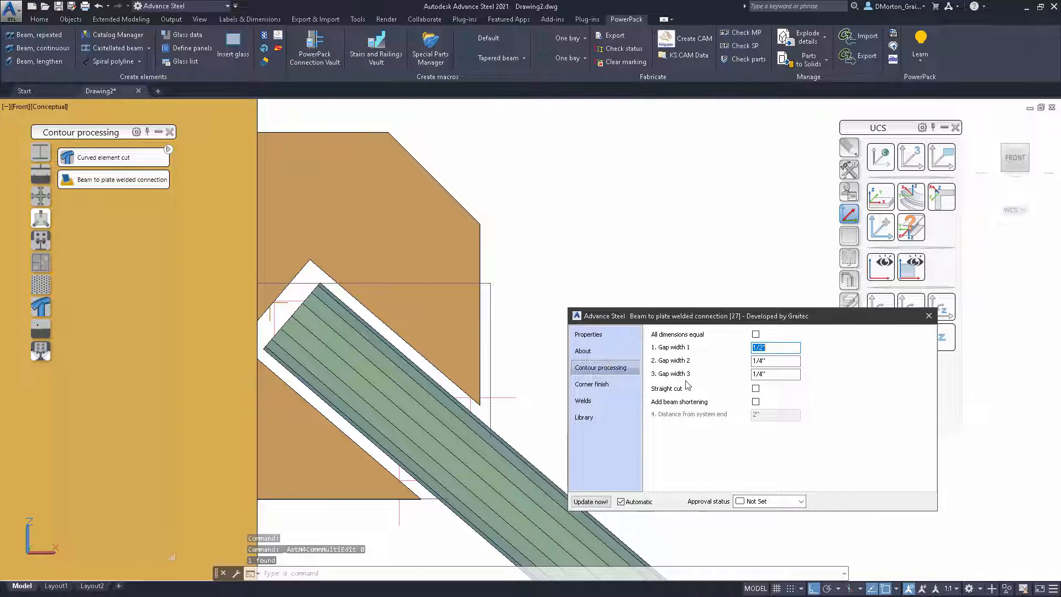
# Try the straight cut option, and try beam shortening with a distance from system end of 1".
pyautogui.click(756, 389)
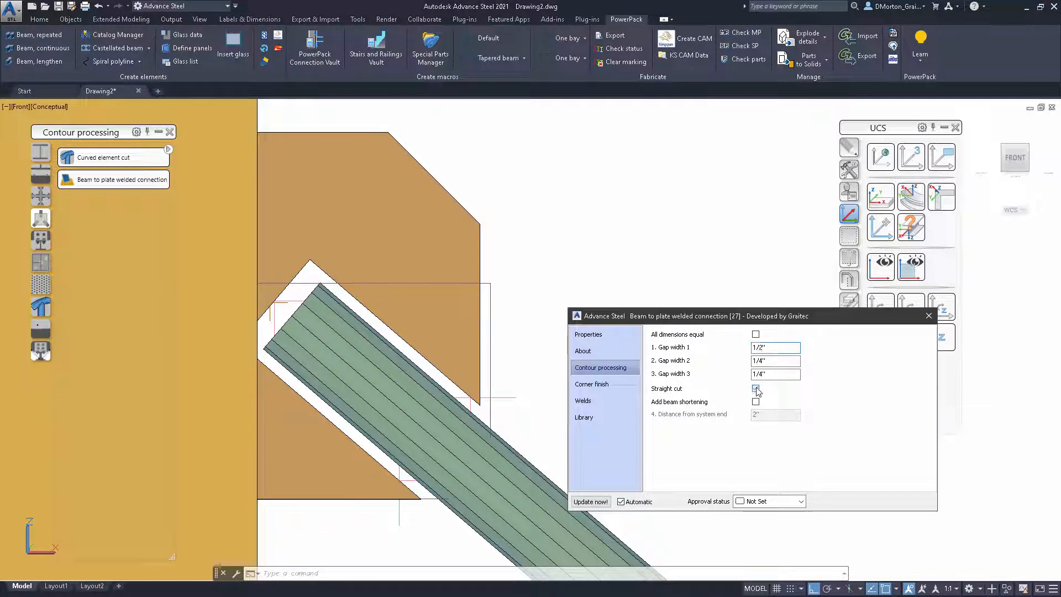
pyautogui.click(756, 389)
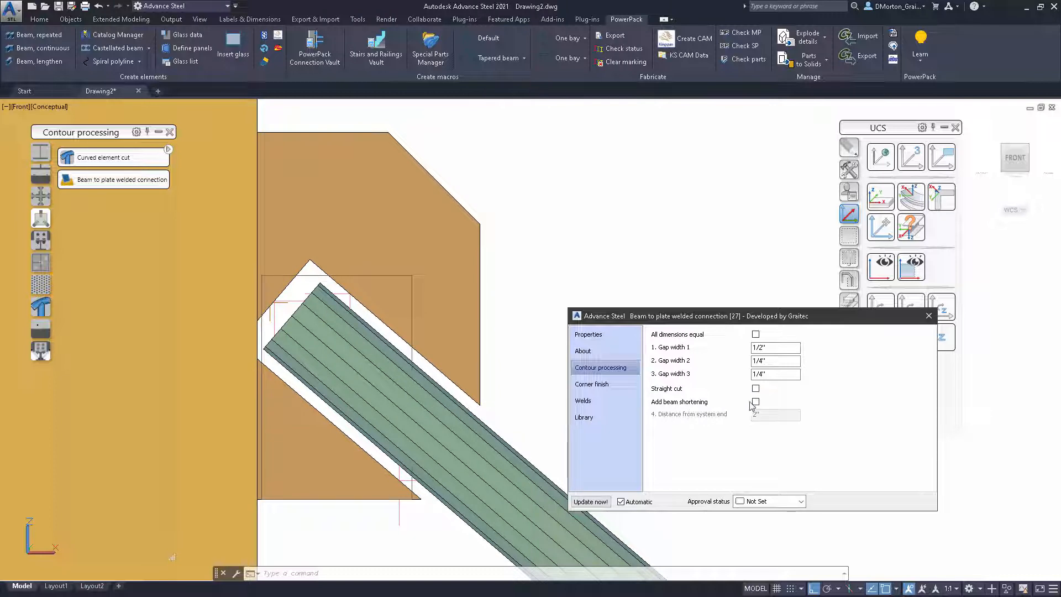
pyautogui.click(756, 403)
pyautogui.click(756, 402)
pyautogui.click(755, 403)
pyautogui.click(756, 403)
pyautogui.click(756, 402)
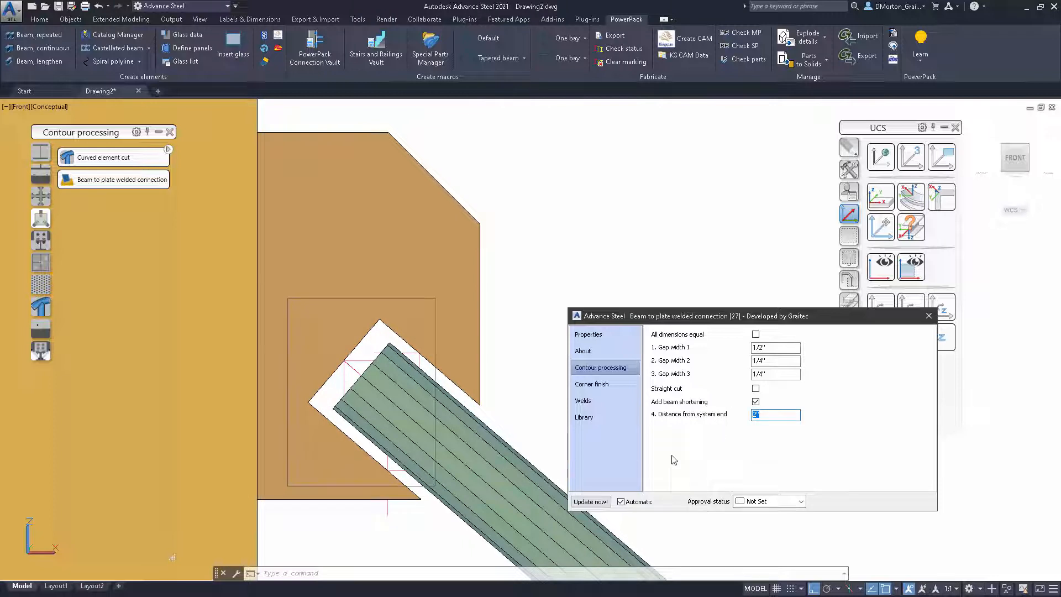
pyautogui.write('1')
pyautogui.click(784, 375)
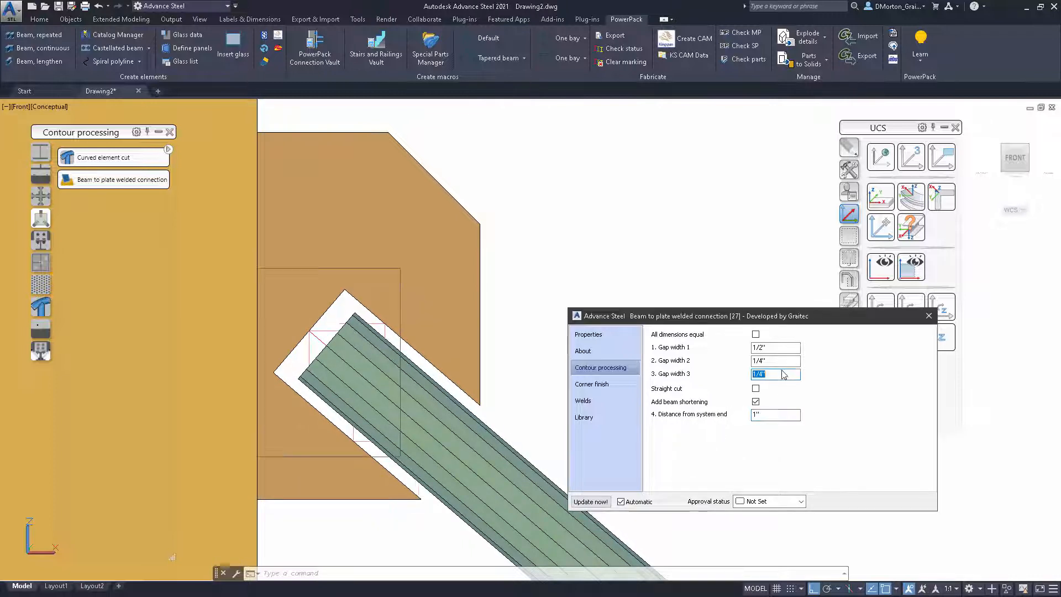
# Set corner finish radius 1 and radius 2 to 1/4" and try chamfered cut 1.
pyautogui.click(607, 385)
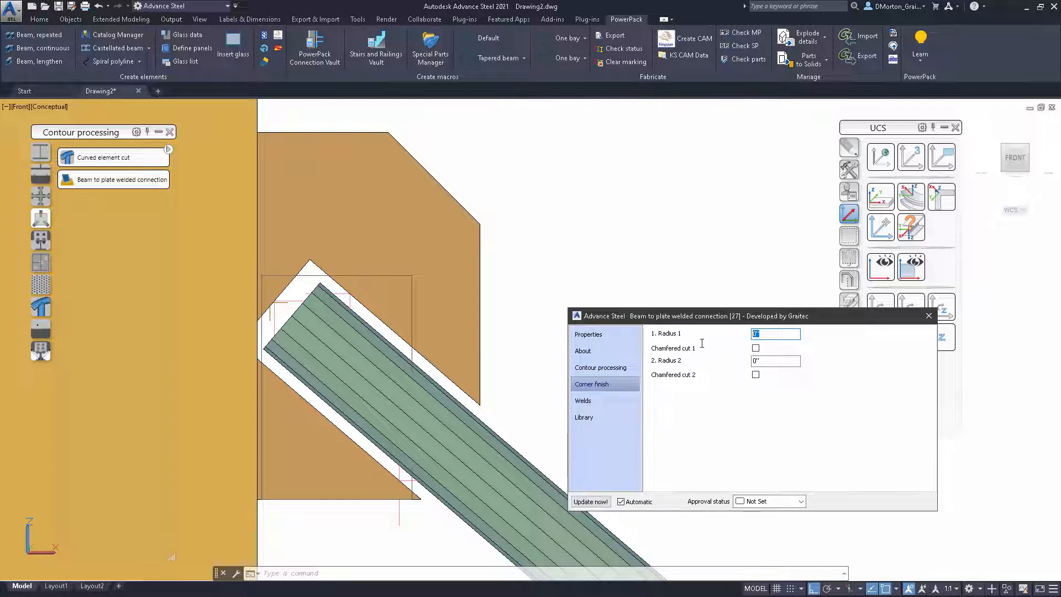
pyautogui.click(778, 359)
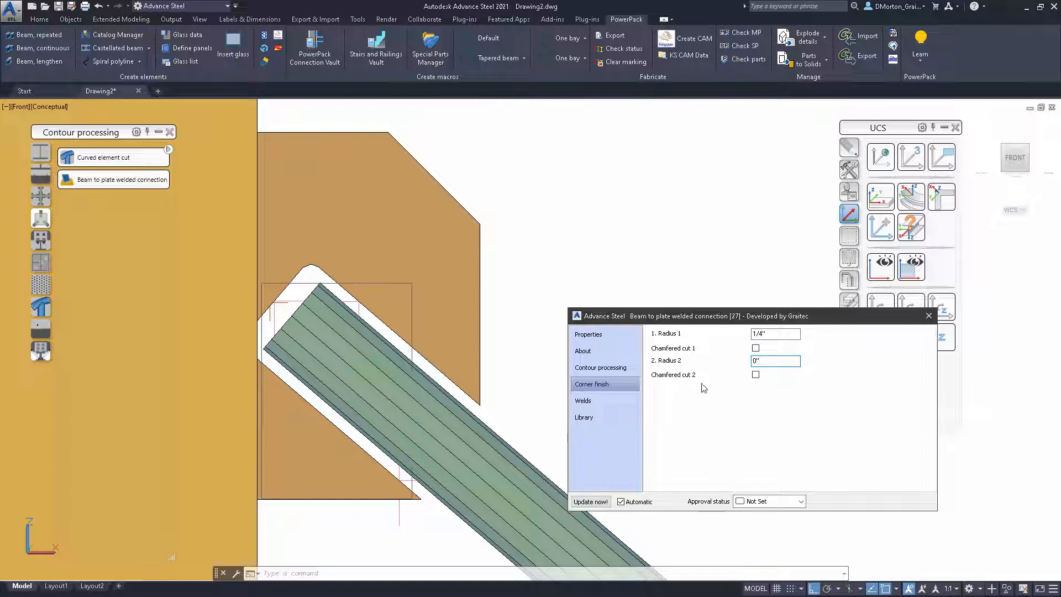
pyautogui.moveTo(773, 362); pyautogui.dragTo(721, 374)
pyautogui.write('.25')
pyautogui.click(778, 336)
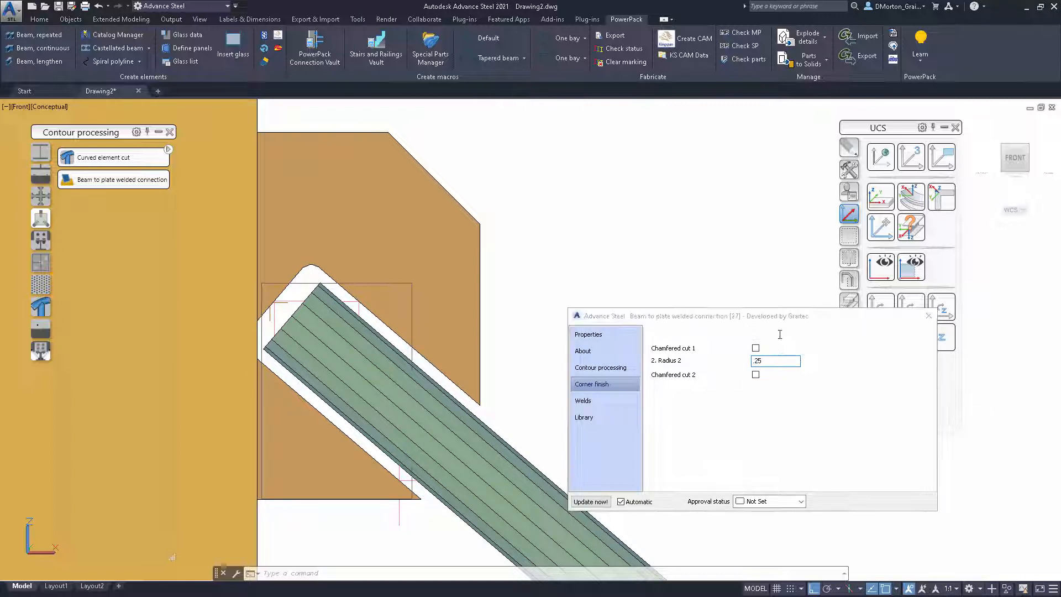
pyautogui.click(755, 349)
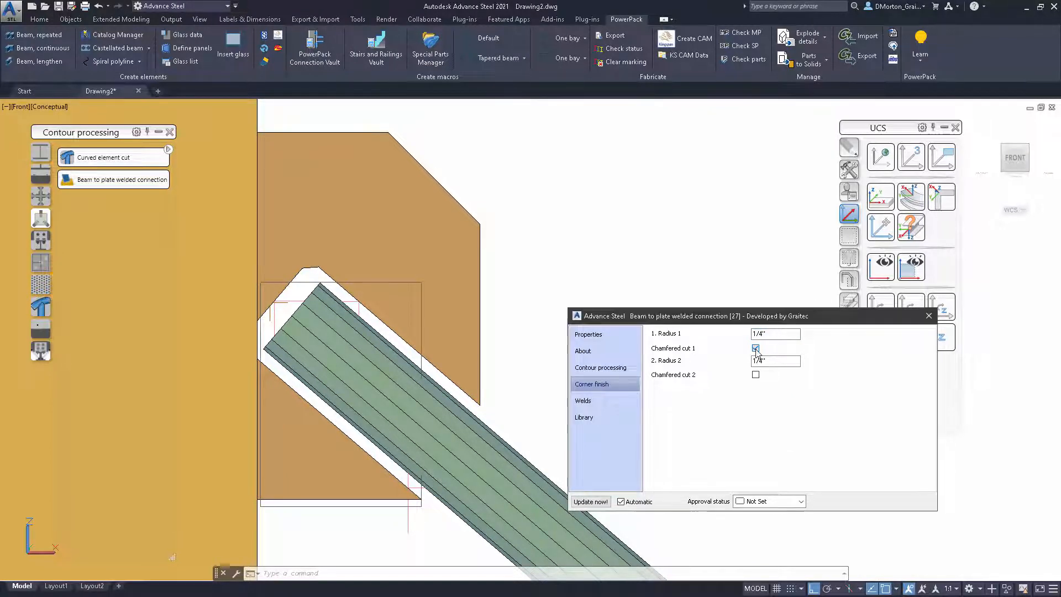
# Set the contour's gap width 1 to 1/4" and gap widths 2 and 3 to 1/8".
pyautogui.click(601, 367)
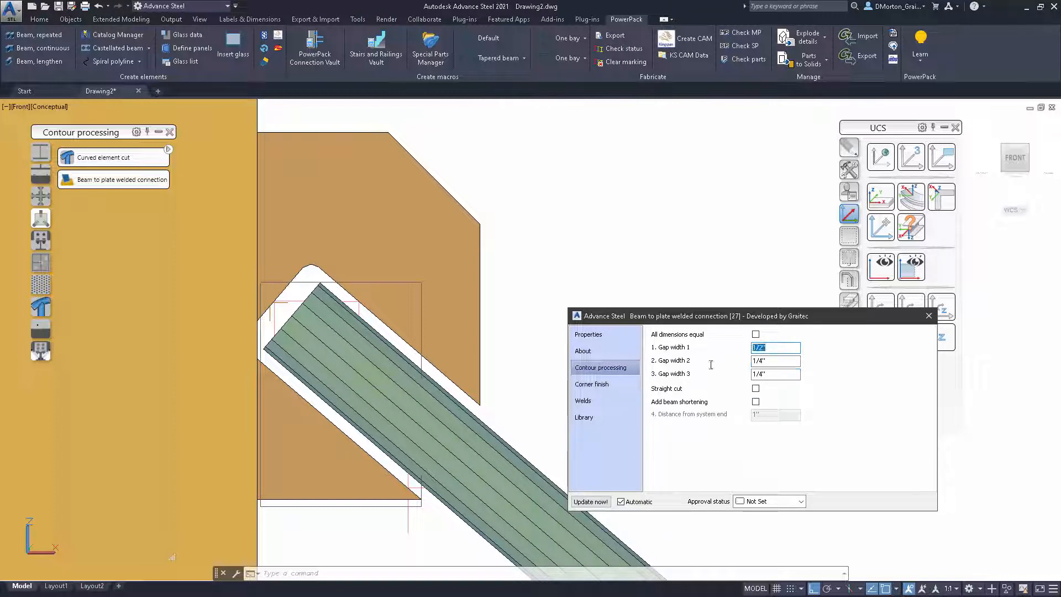
pyautogui.click(776, 360)
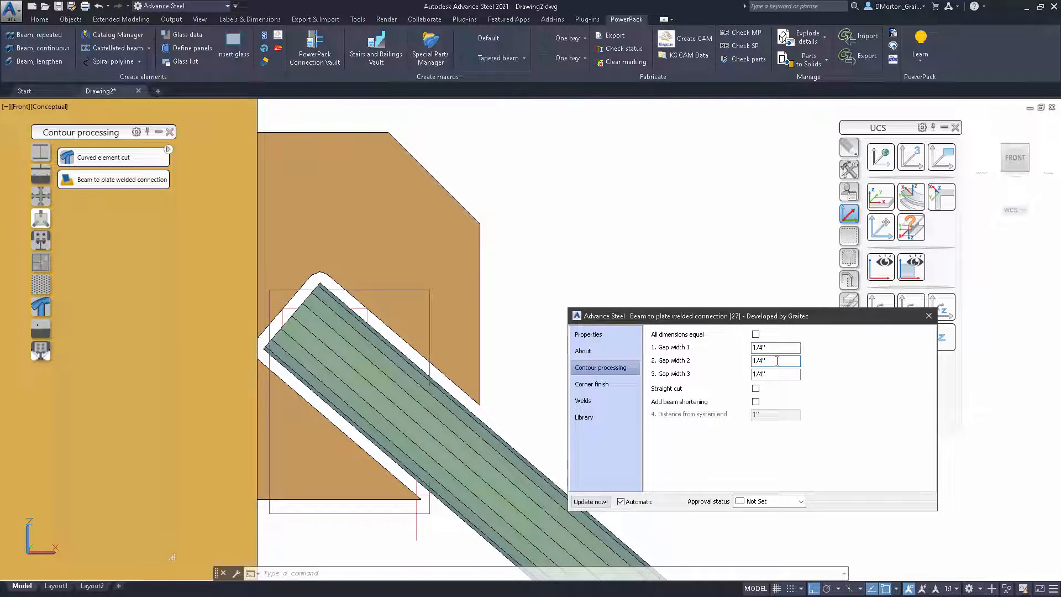
pyautogui.moveTo(778, 361); pyautogui.dragTo(707, 379)
pyautogui.write('.125')
pyautogui.click(779, 375)
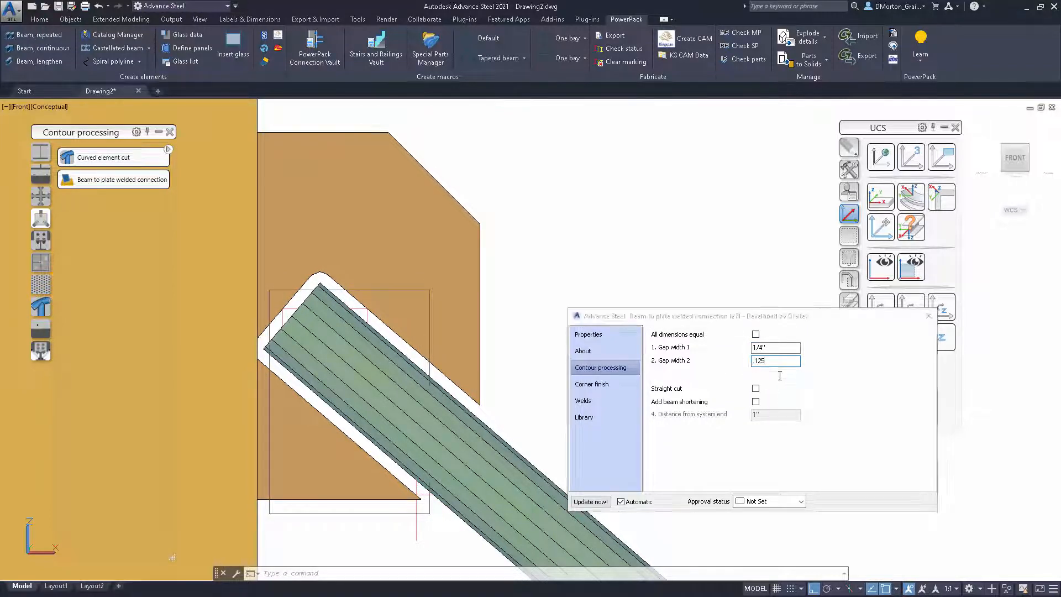
pyautogui.write('.1')
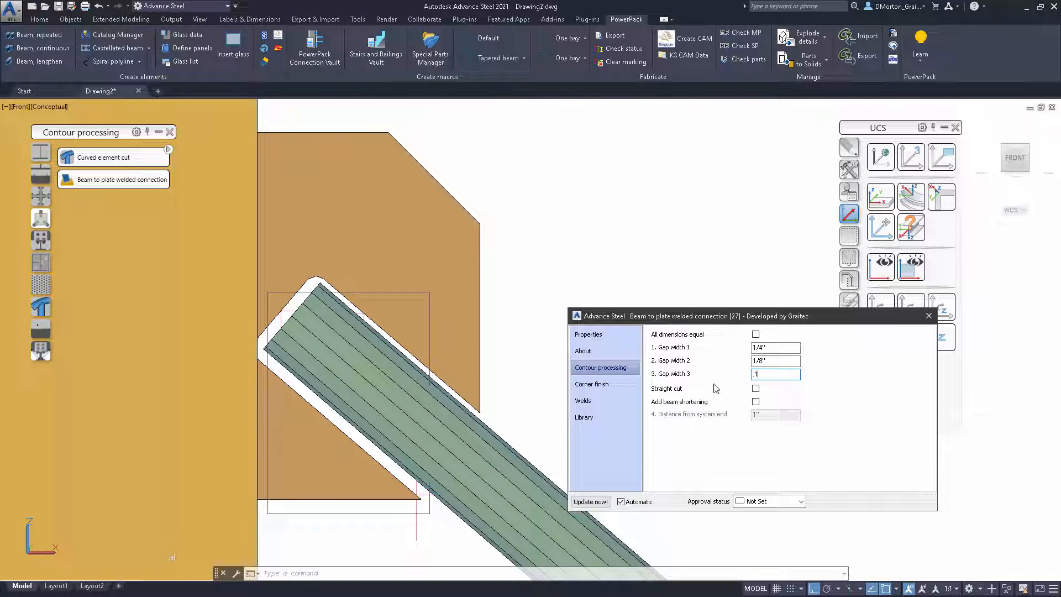
pyautogui.write('25')
pyautogui.click(782, 361)
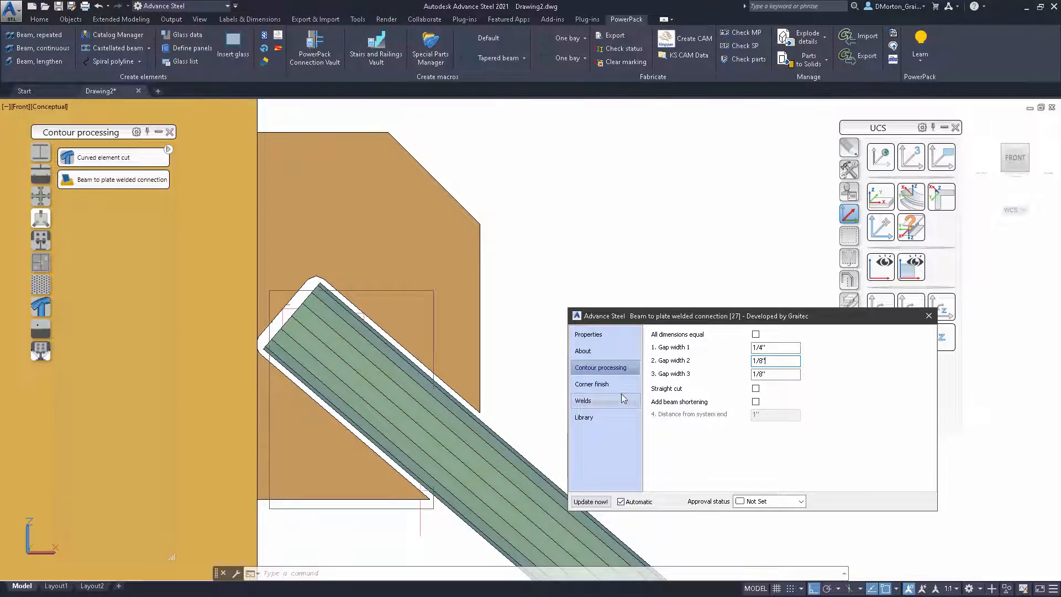
# Try chamfered cut 1 in the beam to plate connection's corner finish settings, and turn it back off.
pyautogui.click(608, 384)
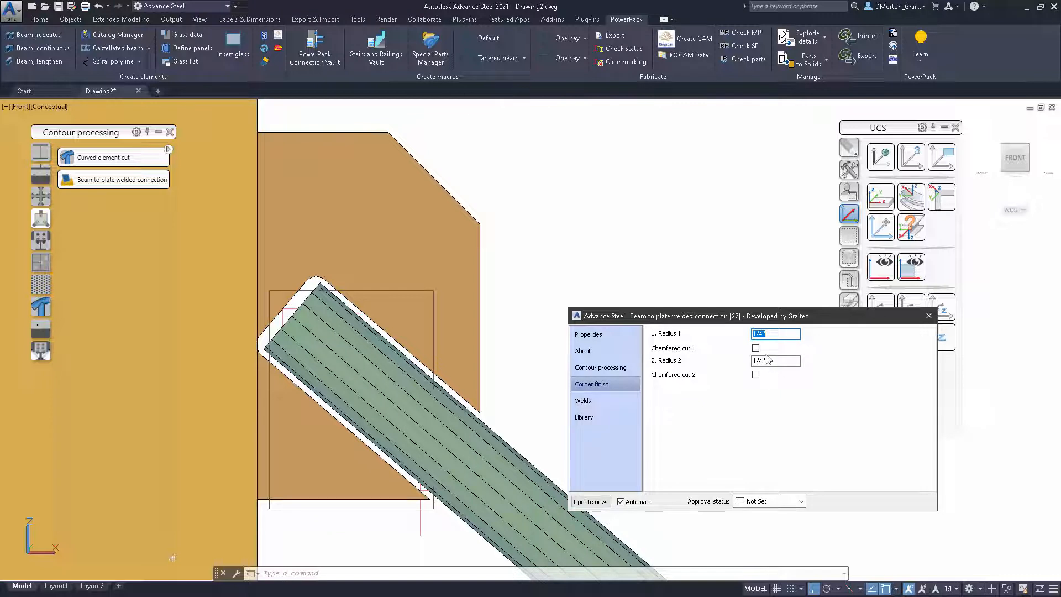
pyautogui.click(757, 350)
pyautogui.click(757, 350)
# Try separate web and flange welds by switching off the all around weld option, and switch it back on.
pyautogui.click(612, 402)
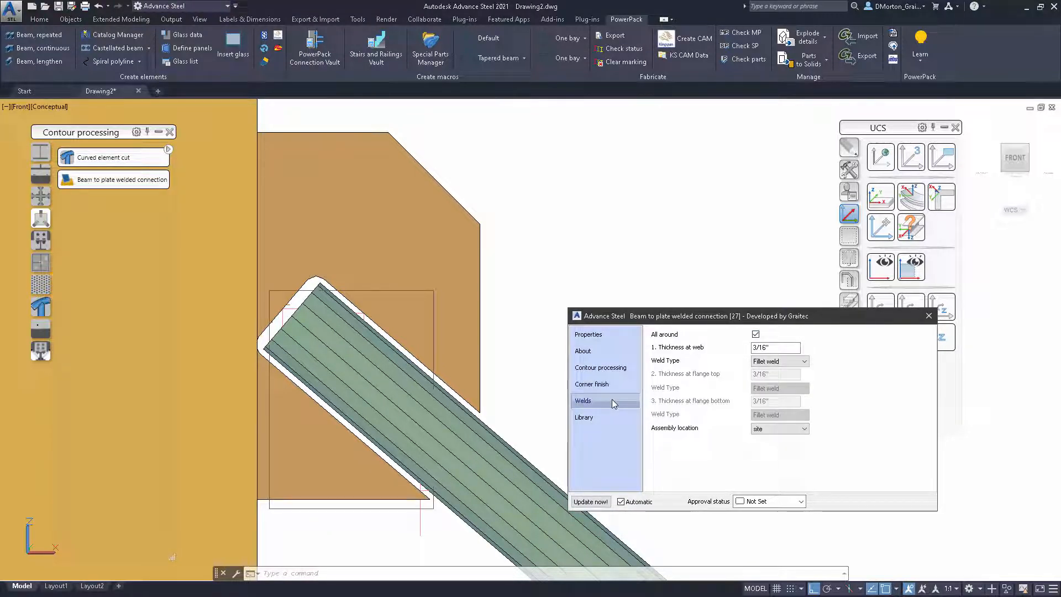
pyautogui.click(756, 335)
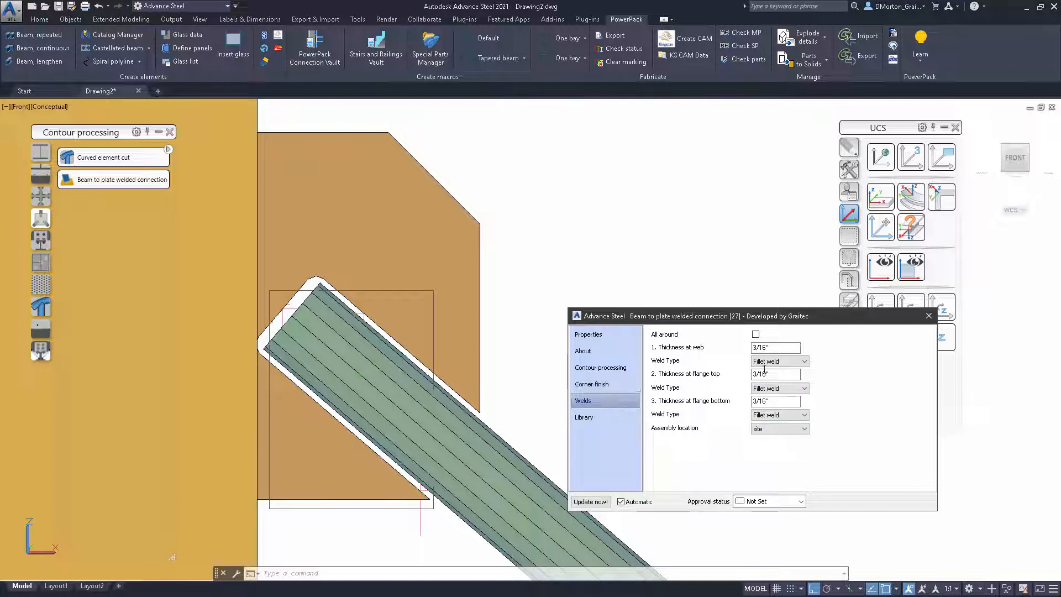
pyautogui.click(756, 334)
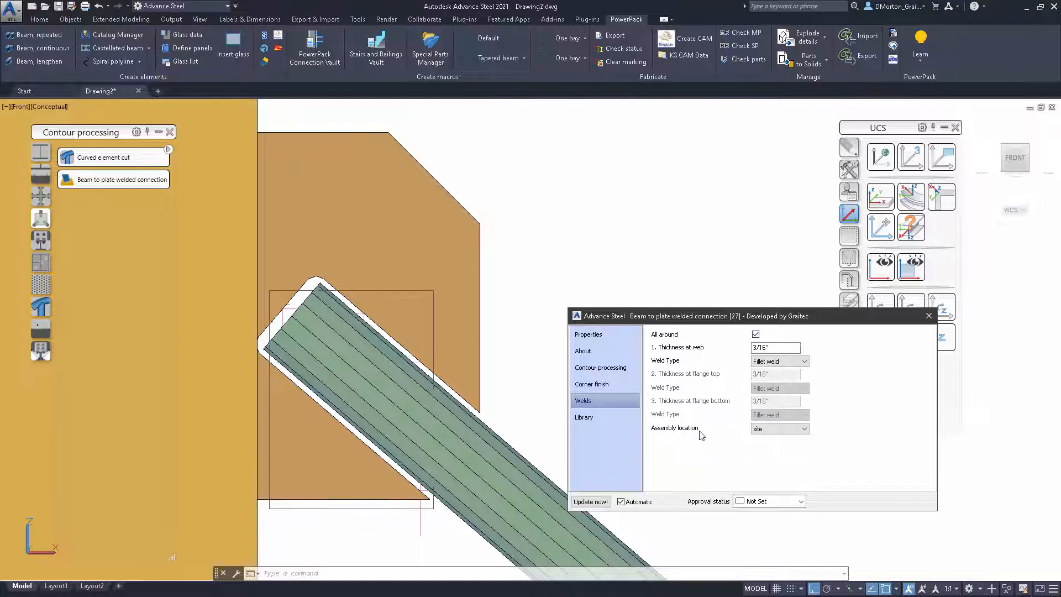
# Review the weld's assembly location options and the connection library's saved values, and close the connection settings.
pyautogui.click(766, 428)
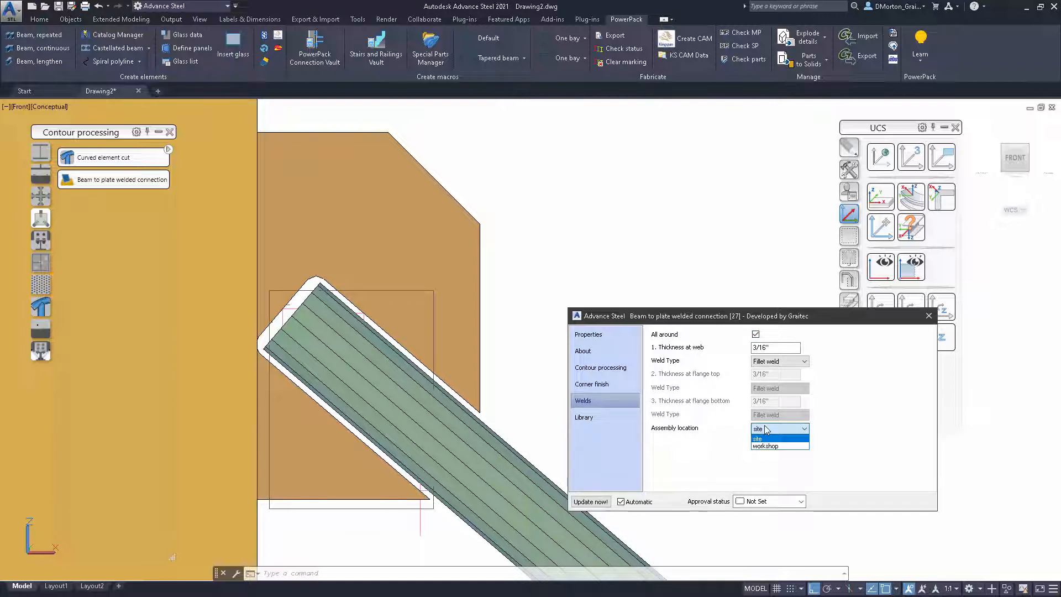
pyautogui.click(767, 430)
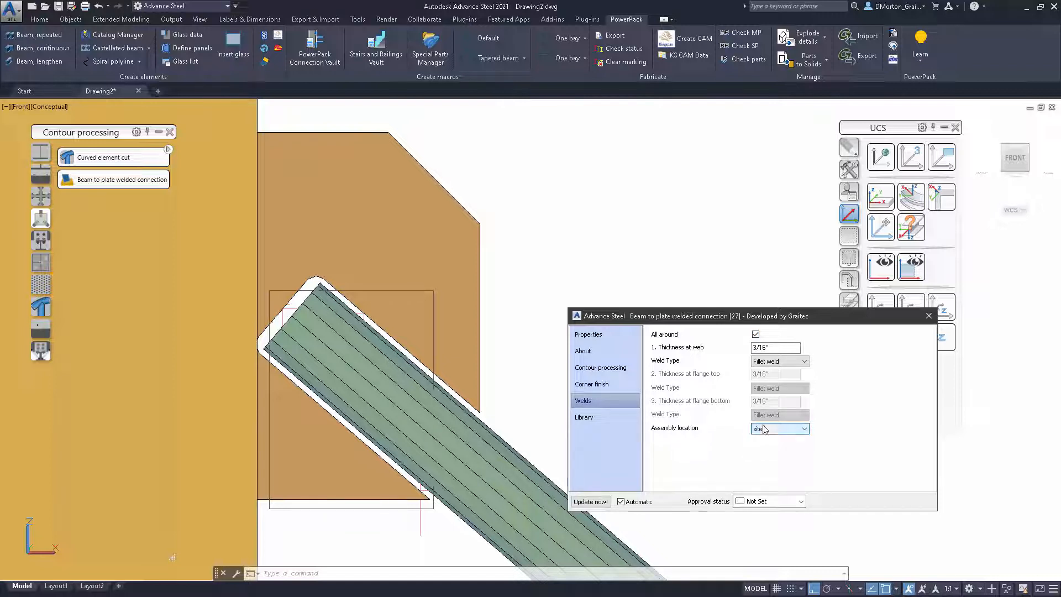
pyautogui.click(602, 419)
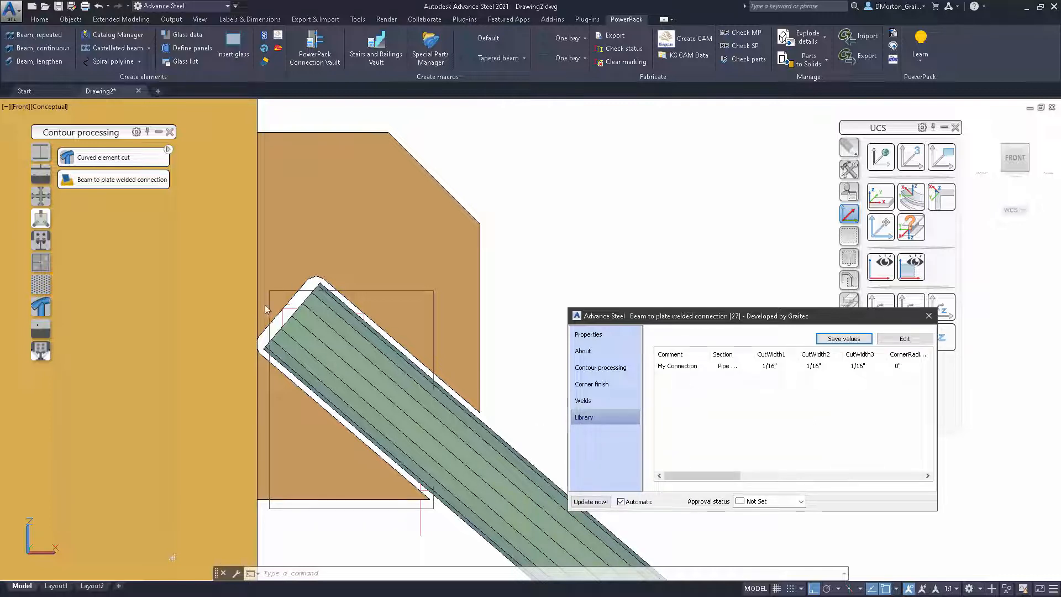
pyautogui.click(928, 317)
# Create a beam to plate welded connection at the brace's lower end, with the gusset plate as main member and the diagonal brace as secondary member.
pyautogui.scroll(-10, 297, 301)
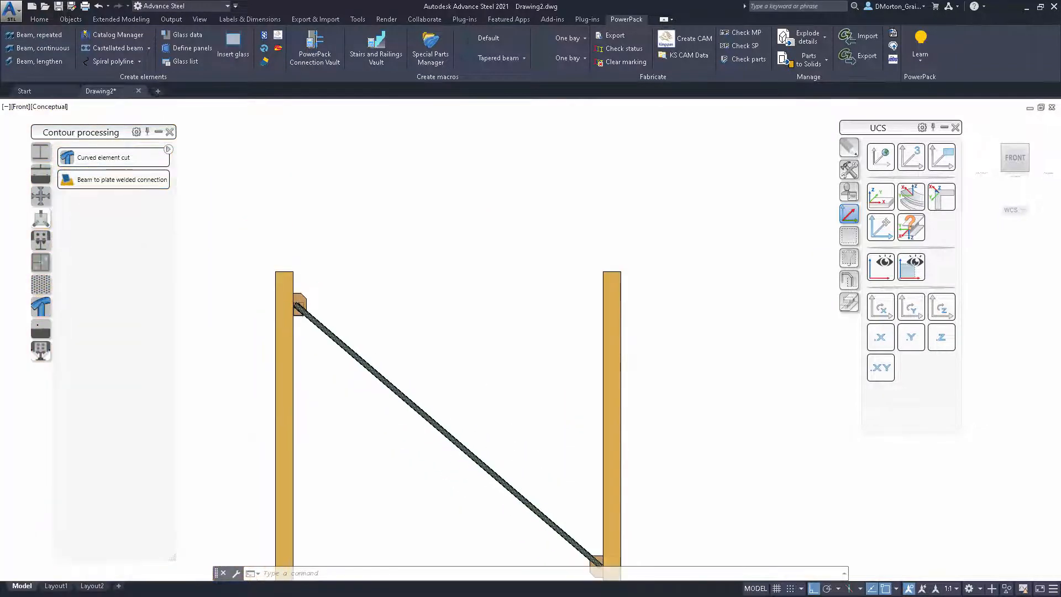
pyautogui.scroll(-2, 585, 540)
pyautogui.scroll(10, 584, 540)
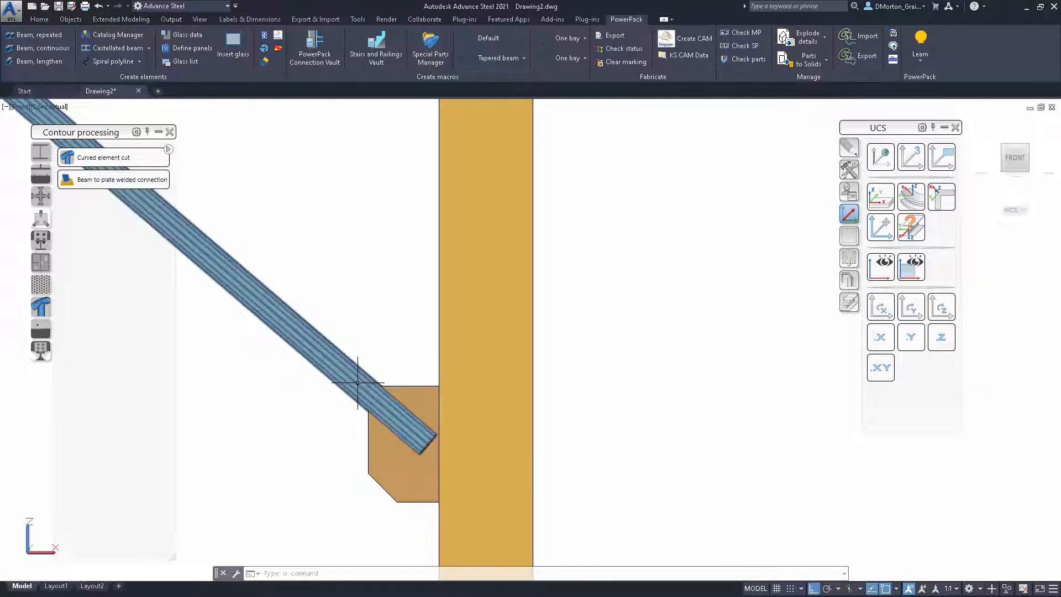
pyautogui.click(100, 185)
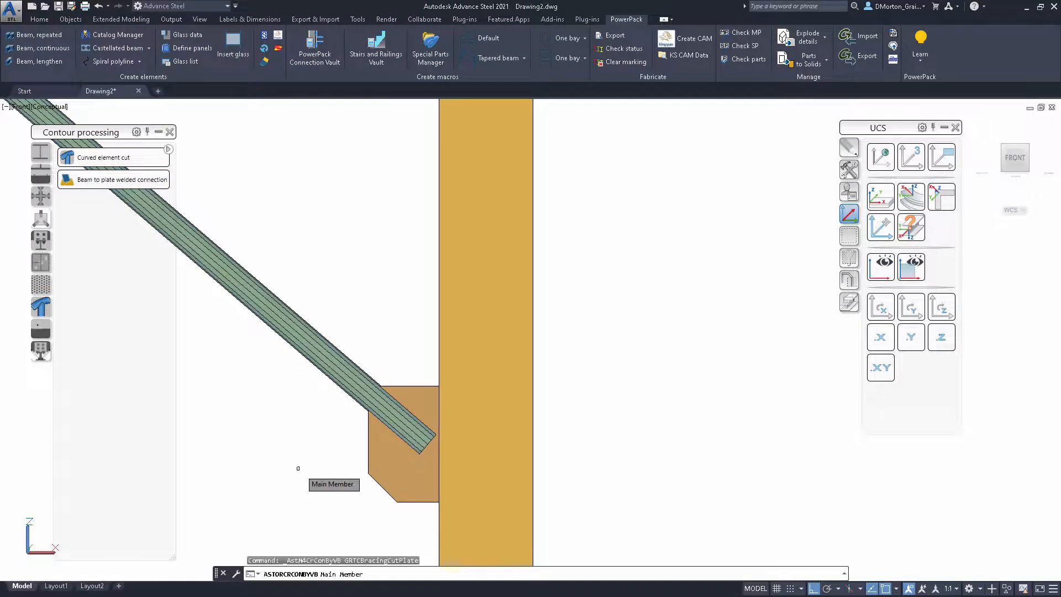
pyautogui.click(376, 482)
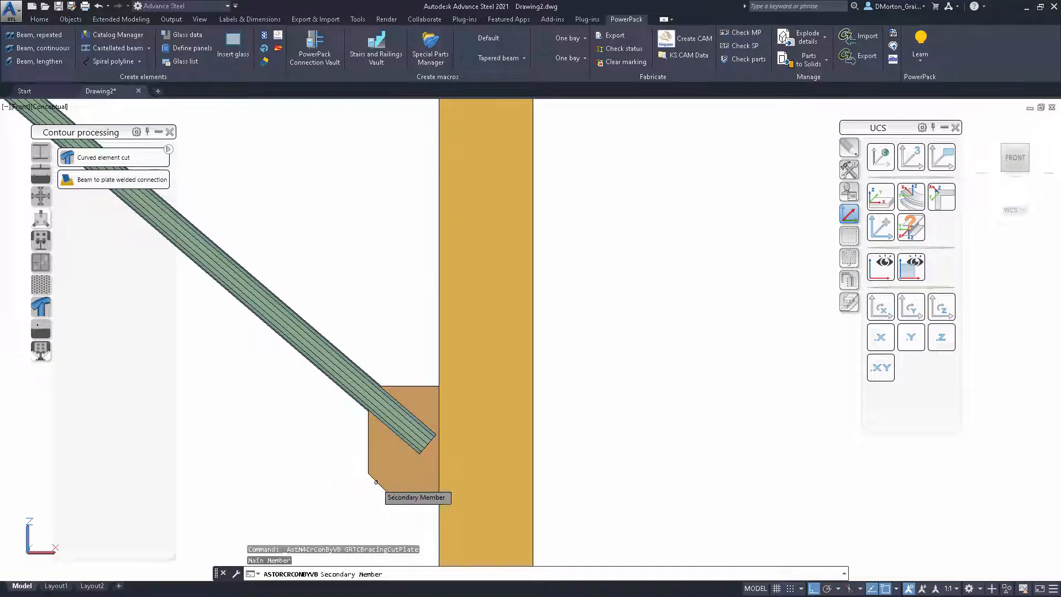
pyautogui.click(345, 390)
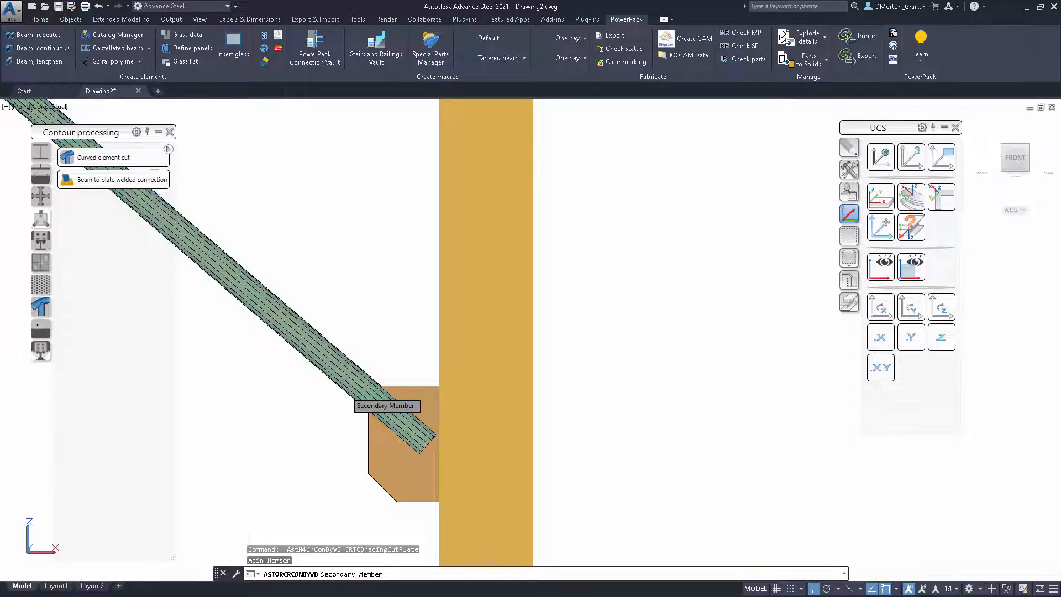
pyautogui.scroll(6, 437, 443)
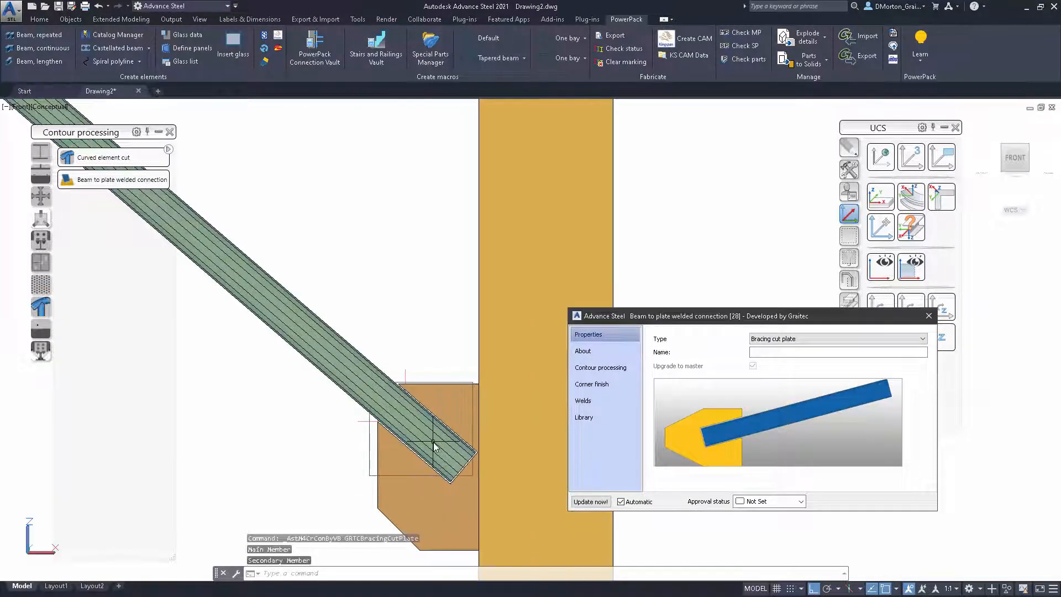
# Review the lower connection's about, contour processing, corner finish and weld settings, and close its properties.
pyautogui.click(625, 352)
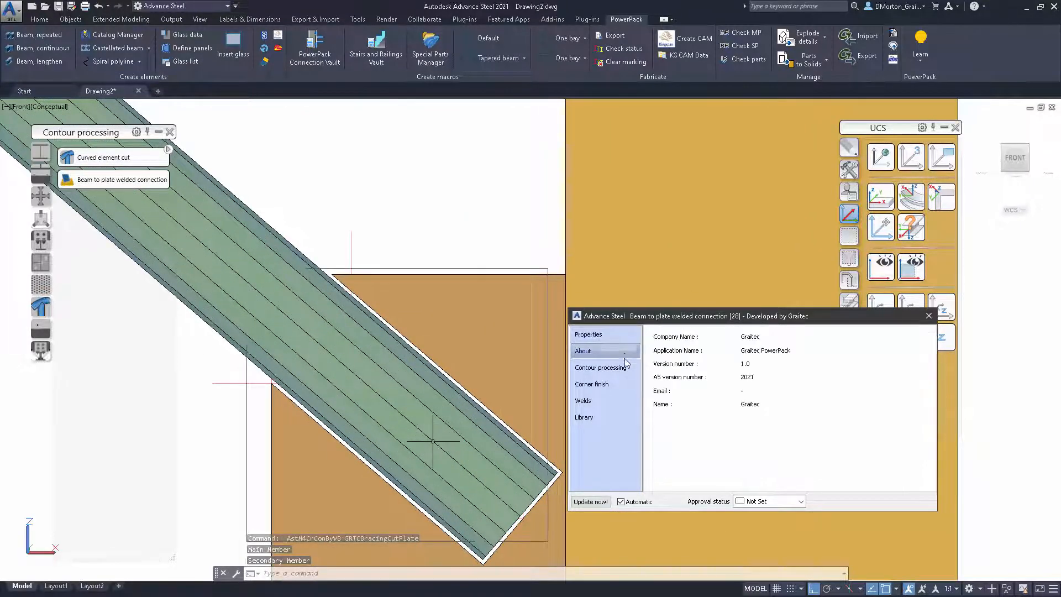
pyautogui.click(605, 368)
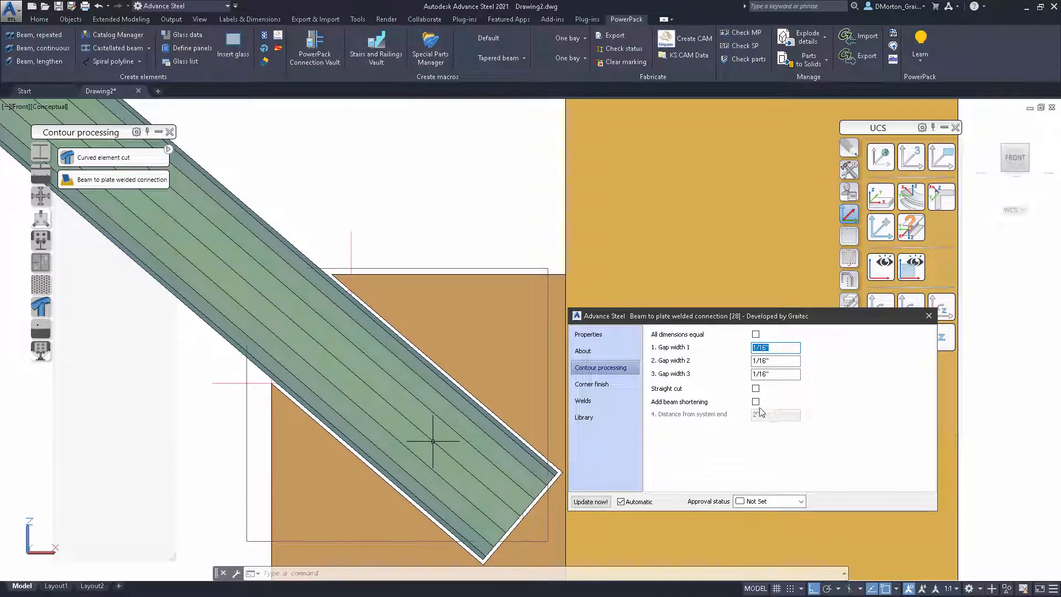
pyautogui.click(618, 387)
pyautogui.click(615, 399)
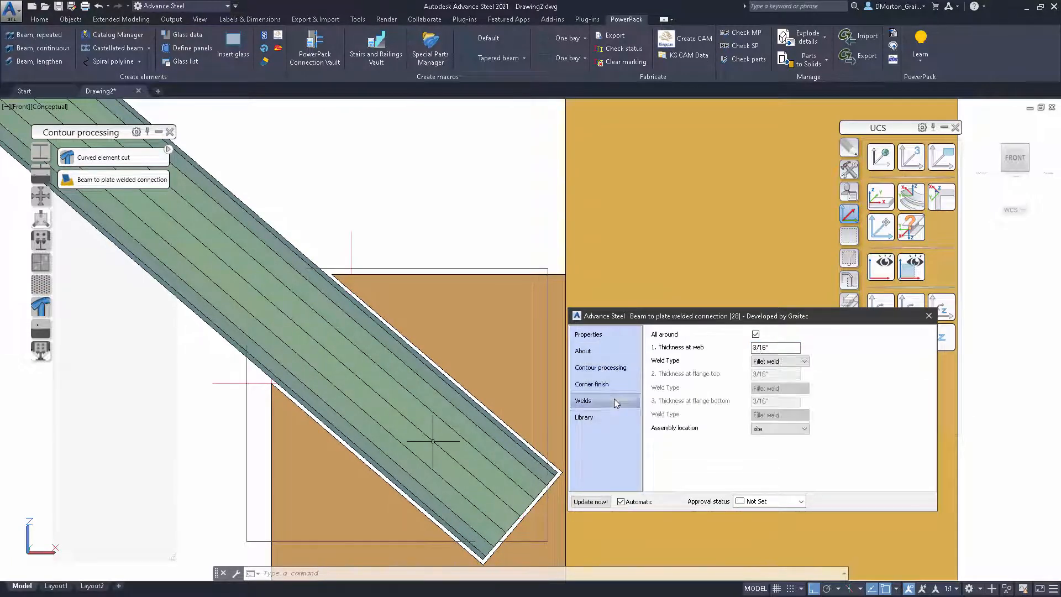
pyautogui.click(929, 318)
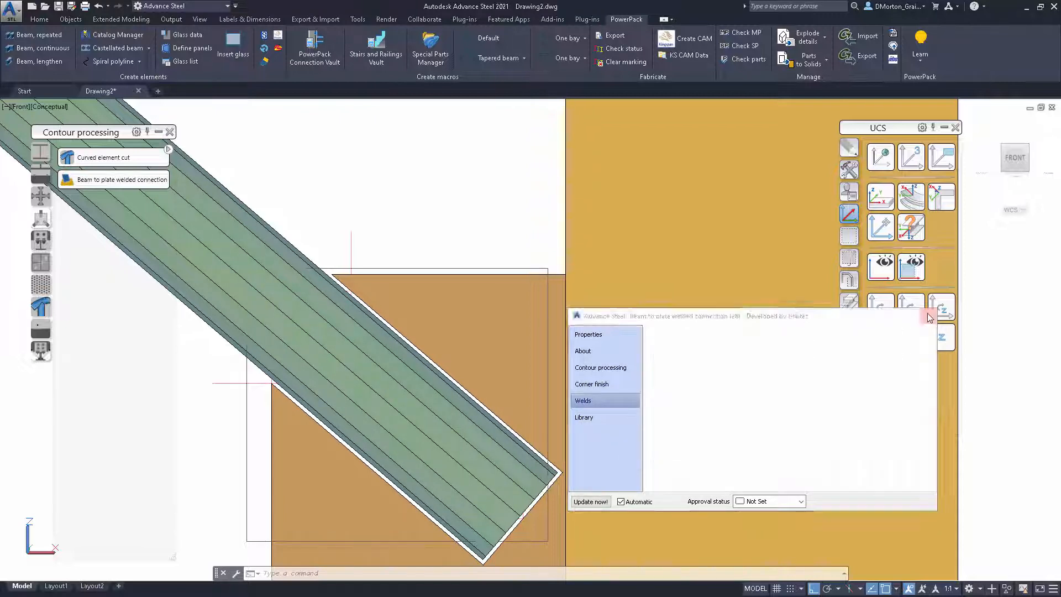